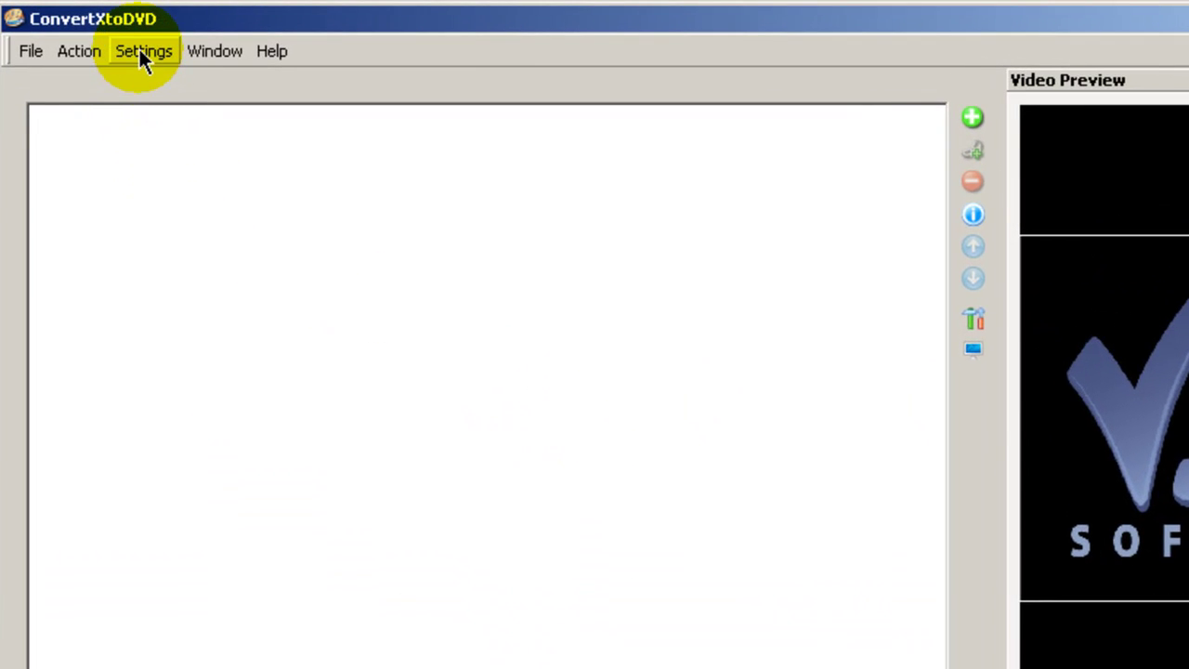
- In General options, preview the Aluminum, Athen and Eos themes, then keep the Default theme
click(139, 49)
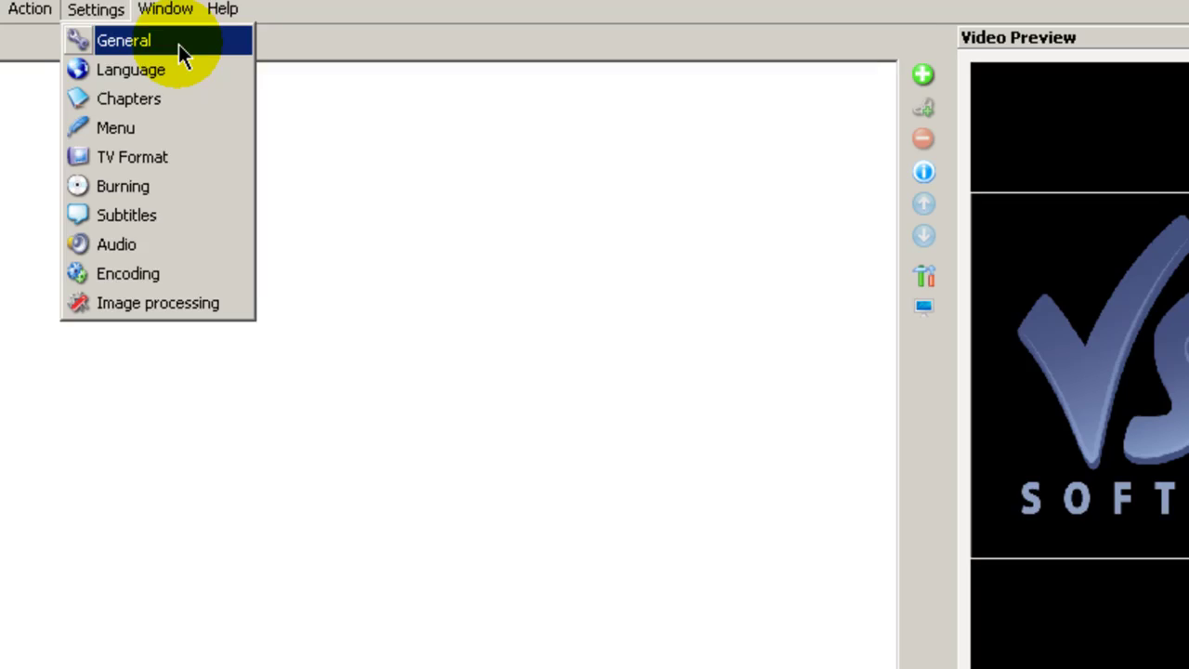
click(227, 89)
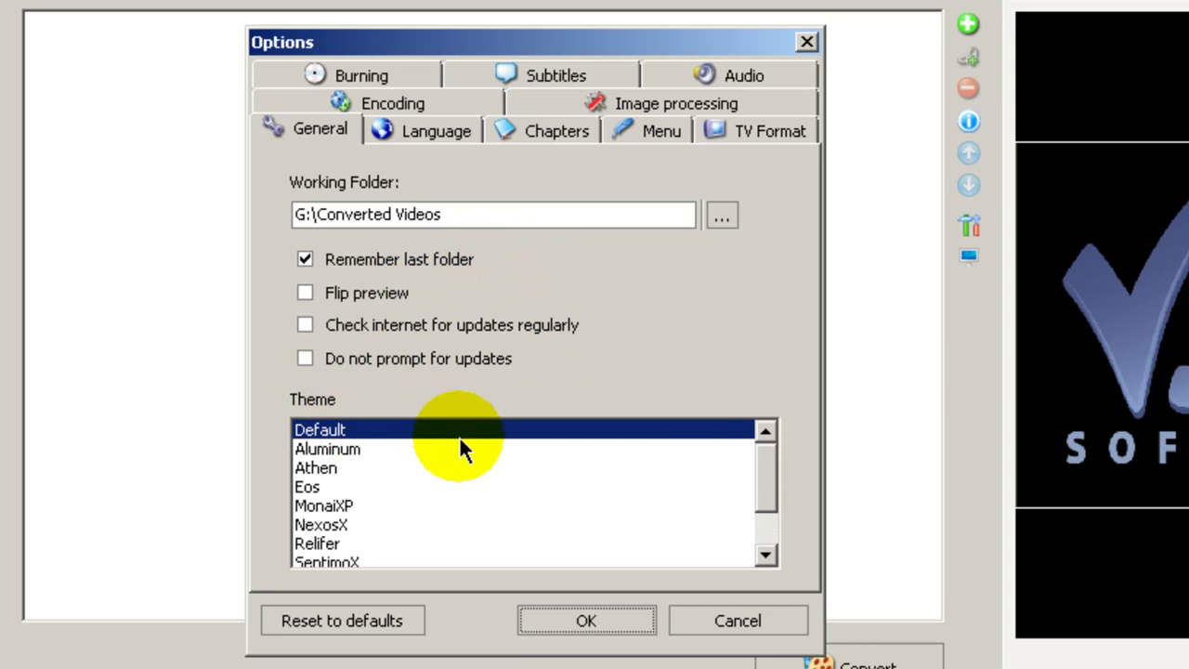
click(323, 450)
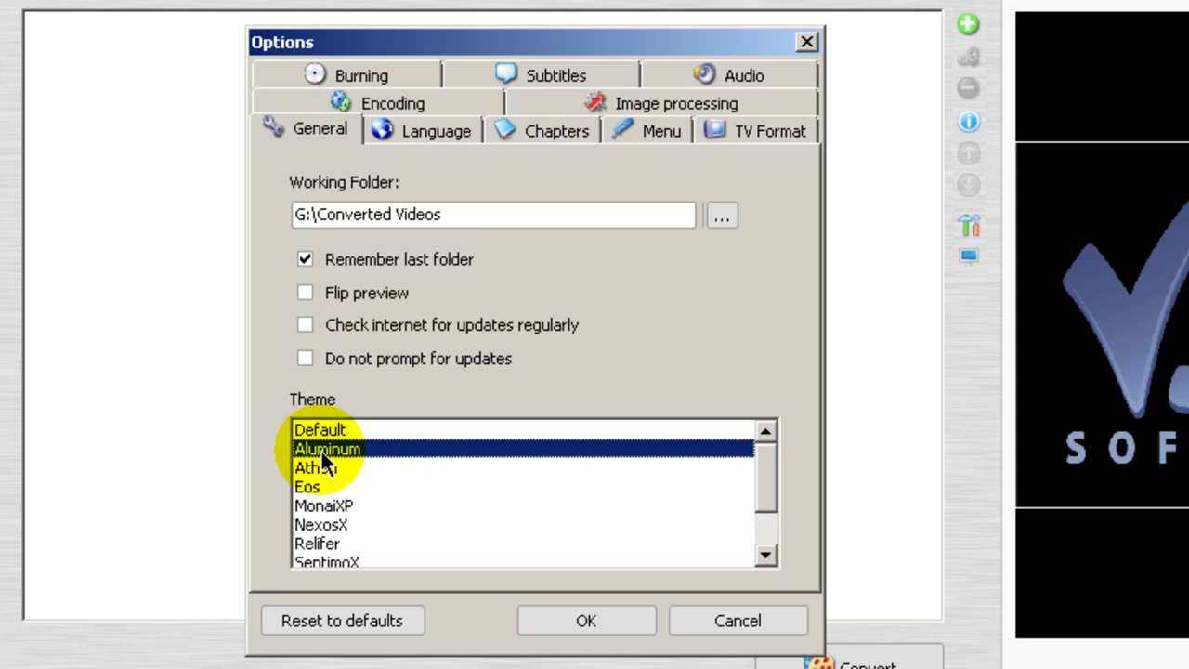
click(316, 468)
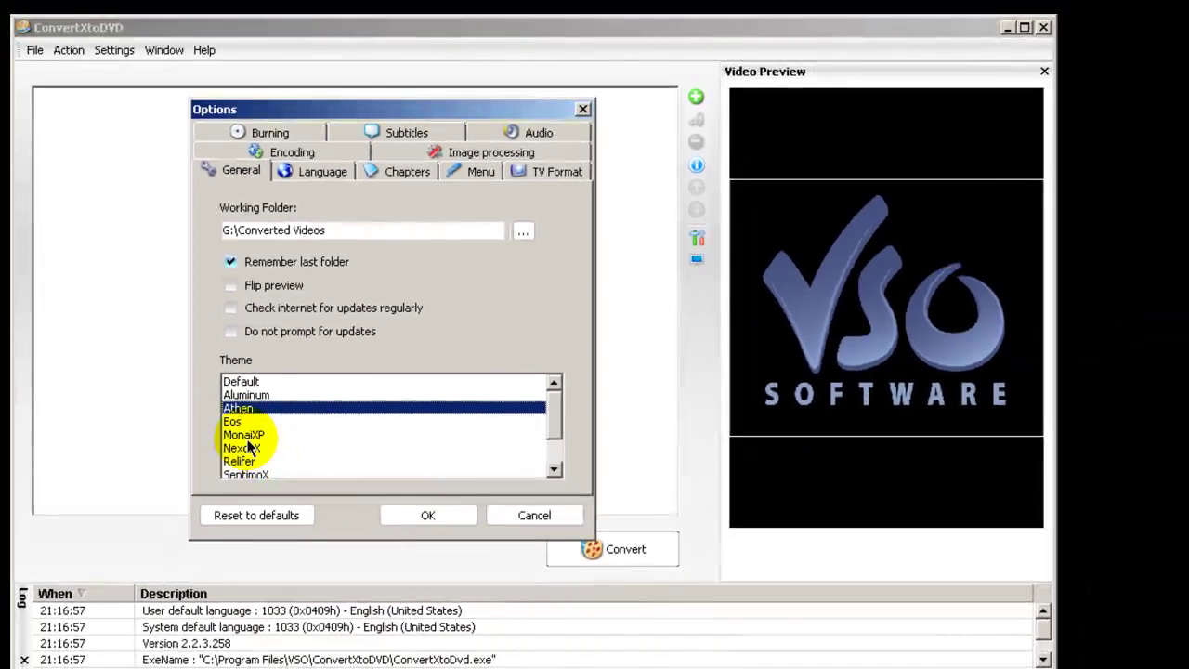
click(309, 487)
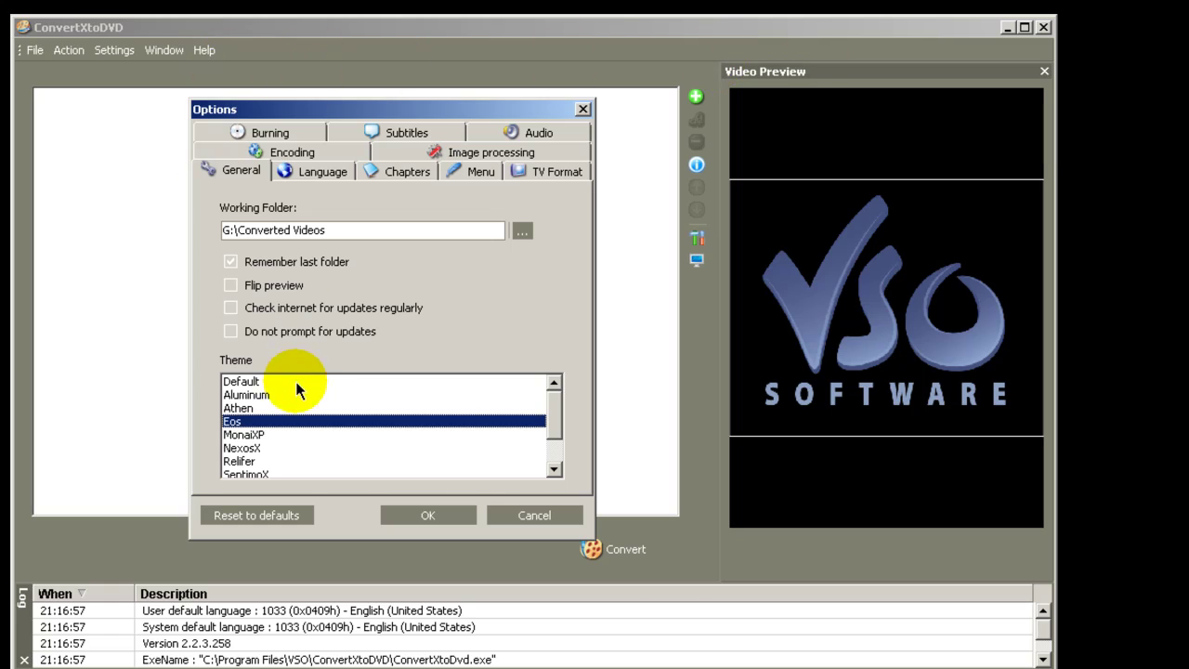
click(245, 383)
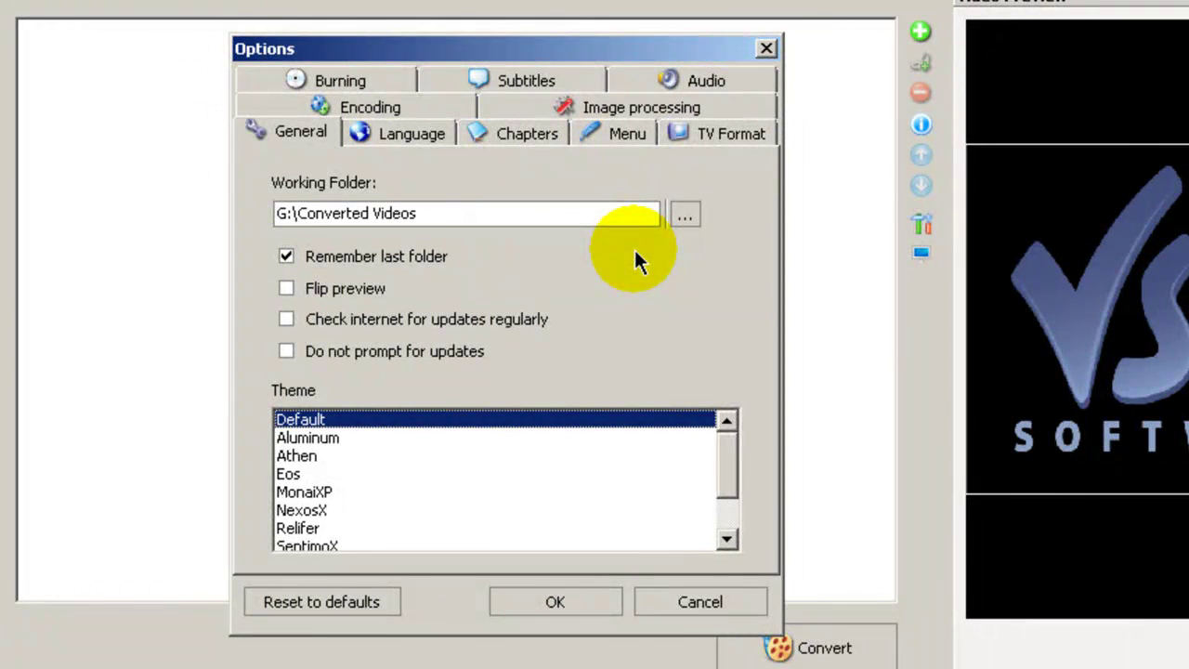
- Show the Burning options page with burn result to DVD enabled at 4x speed
click(339, 79)
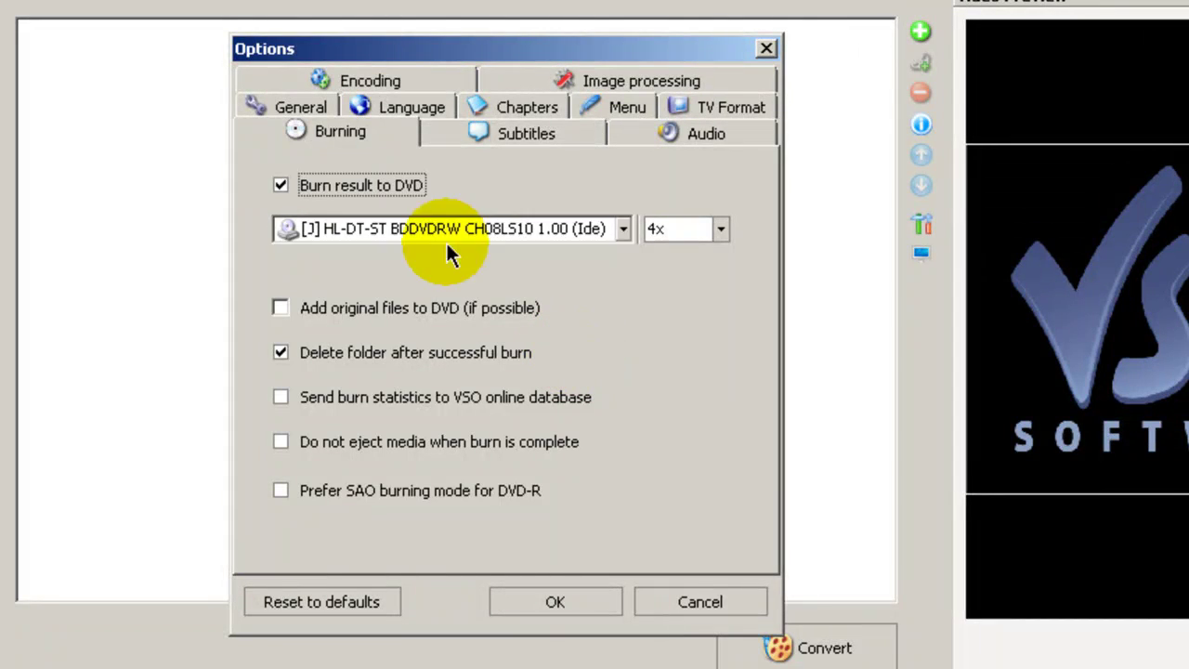
click(300, 110)
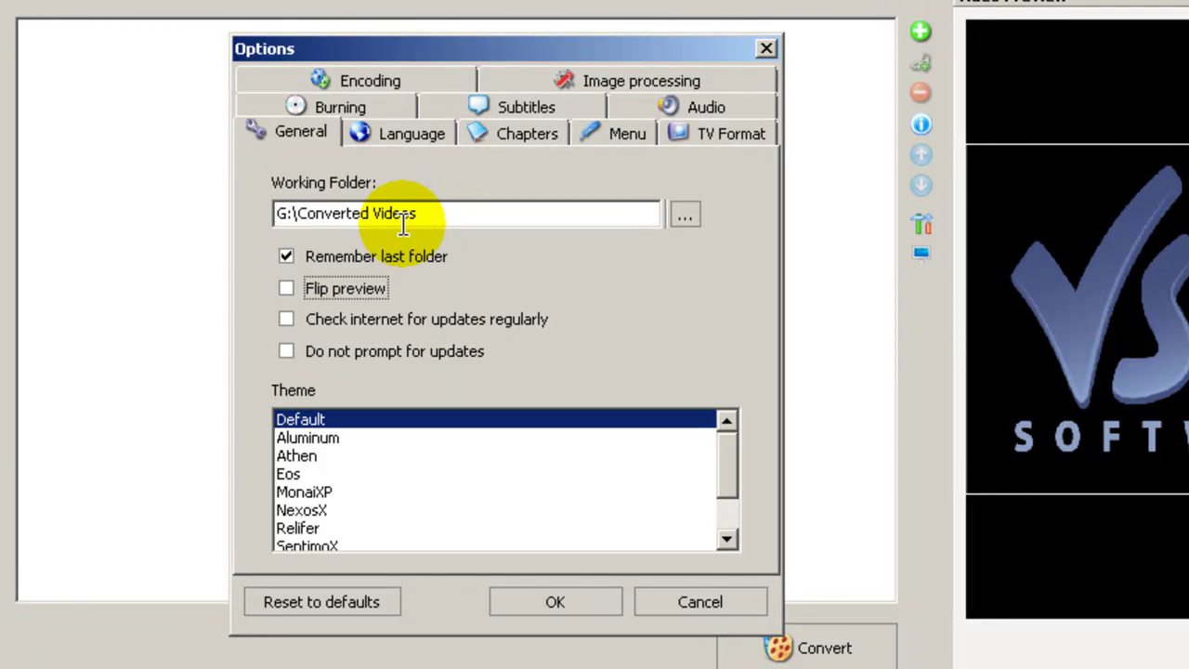
click(340, 106)
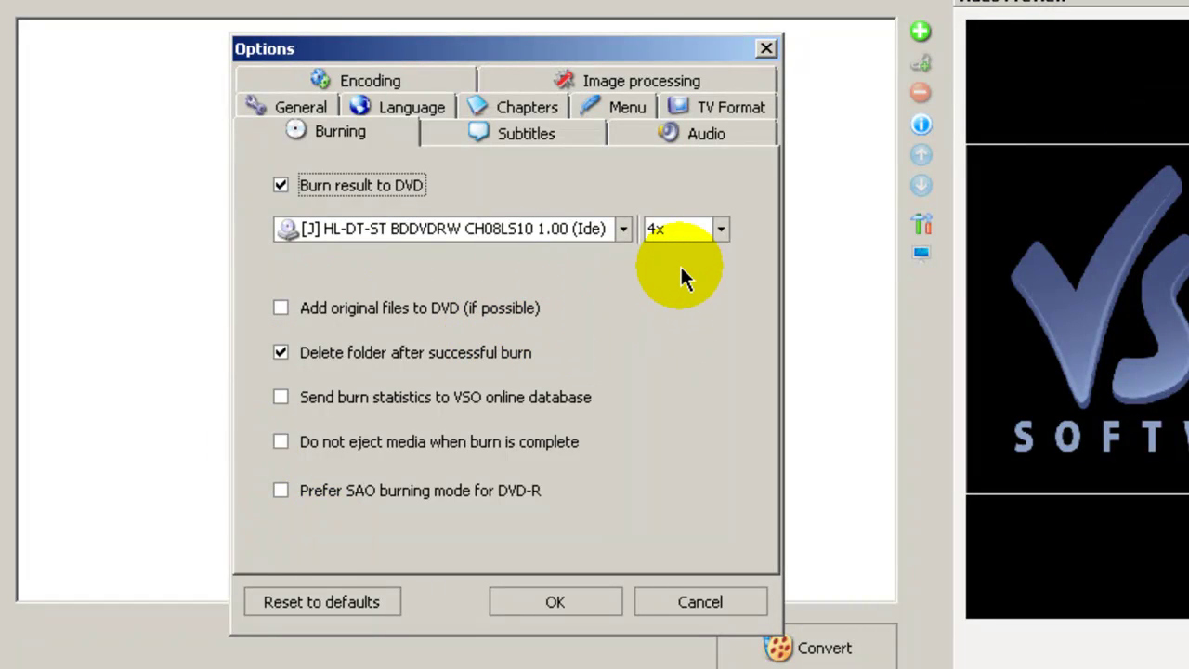
- On the Encoding page, try medium quality, then keep High quality / Slow encoding
click(366, 80)
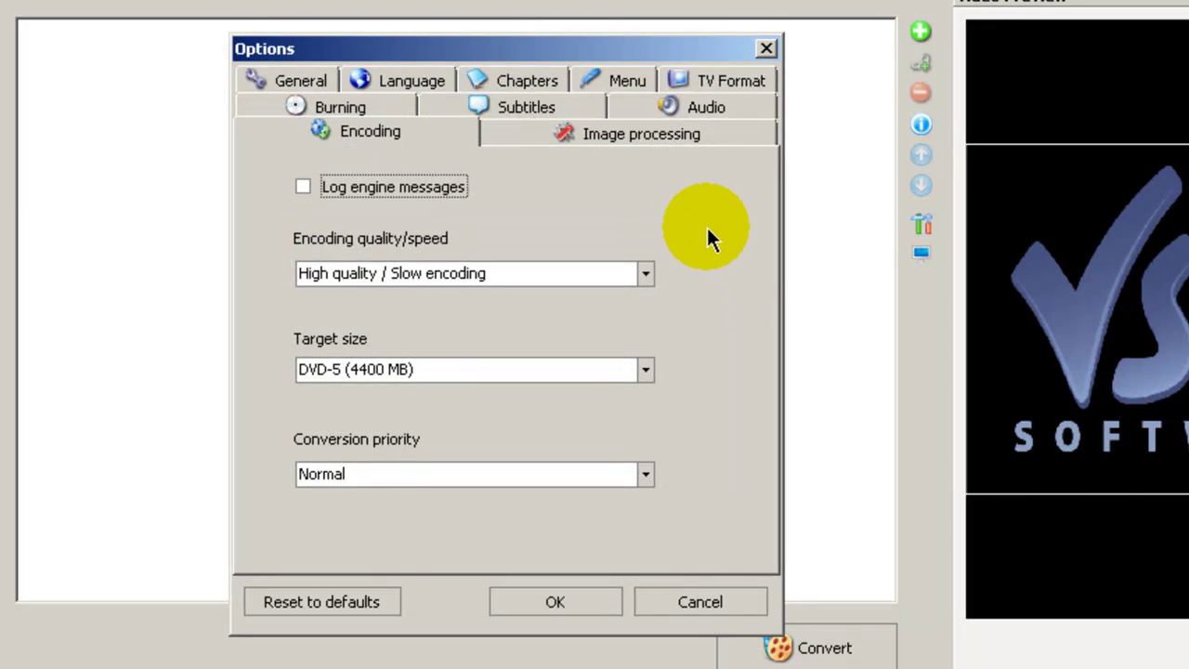
click(644, 273)
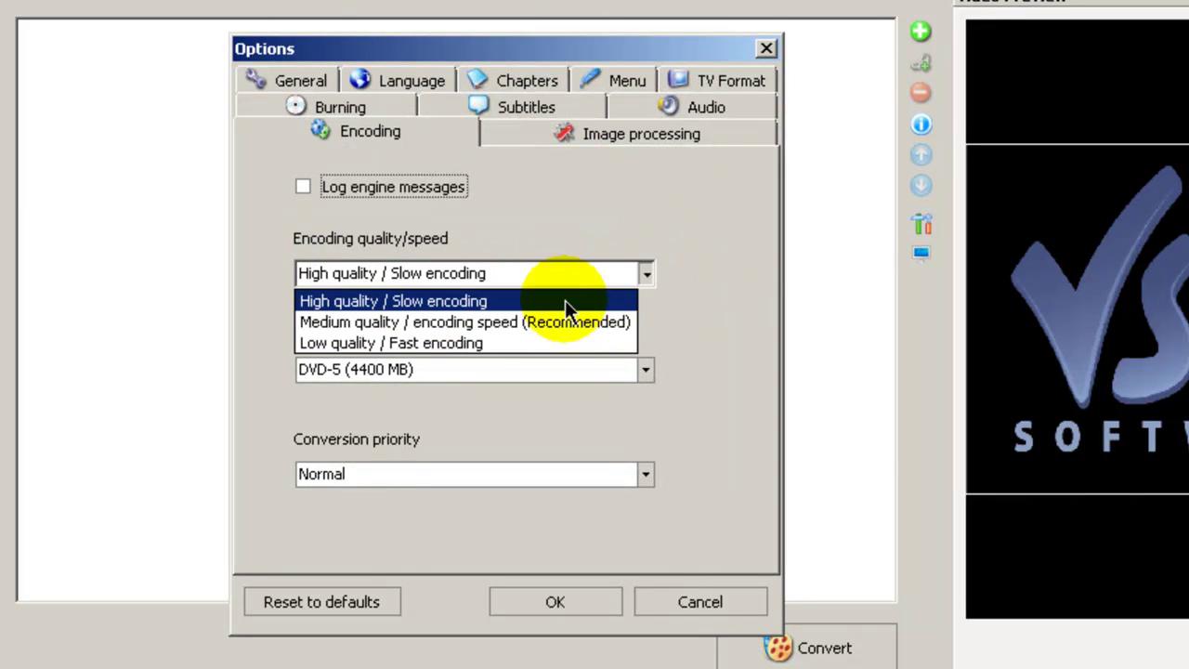
click(553, 323)
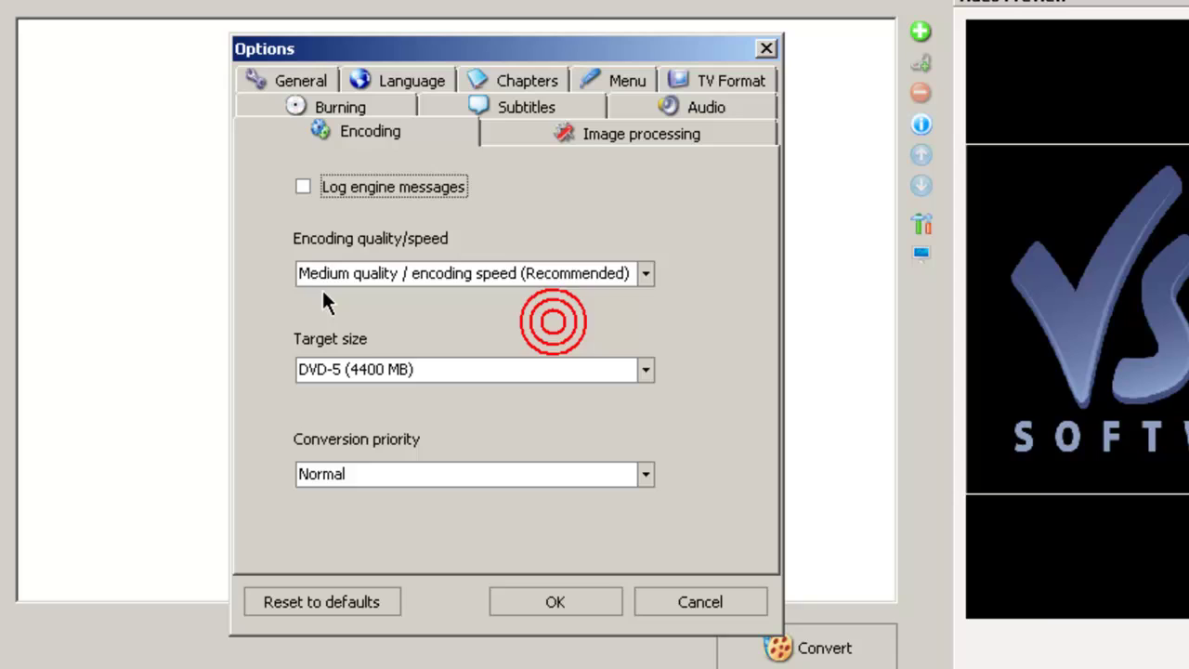
click(645, 273)
click(557, 297)
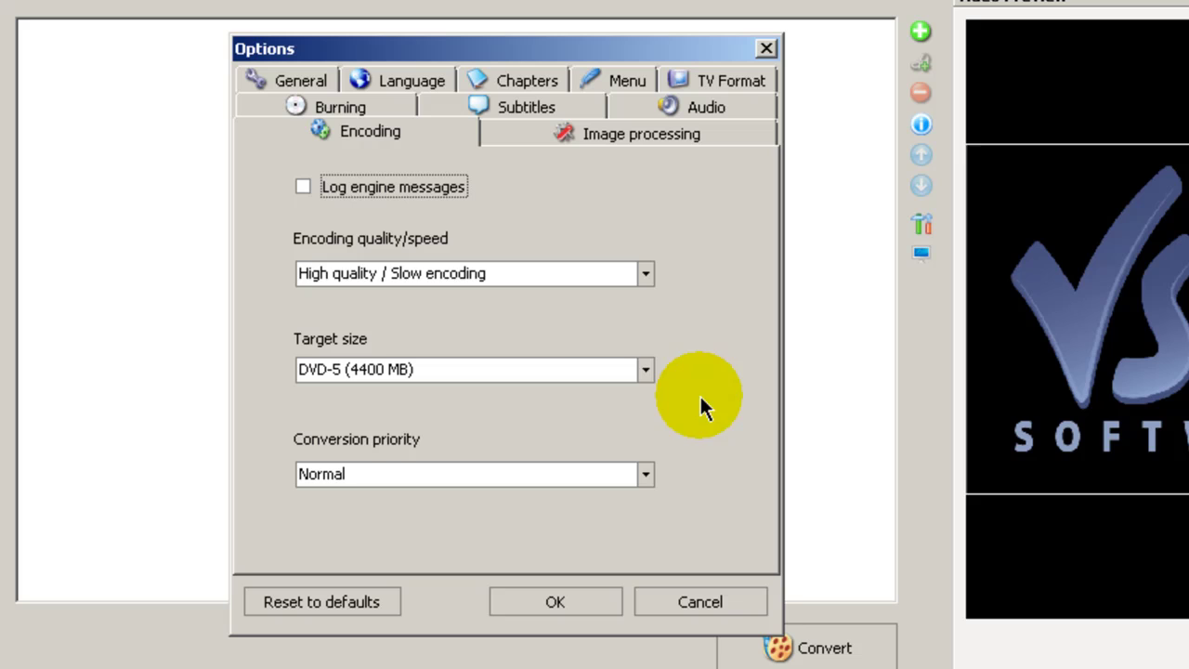
- Set the output target size to DVD-9 (8200 MB)
click(341, 381)
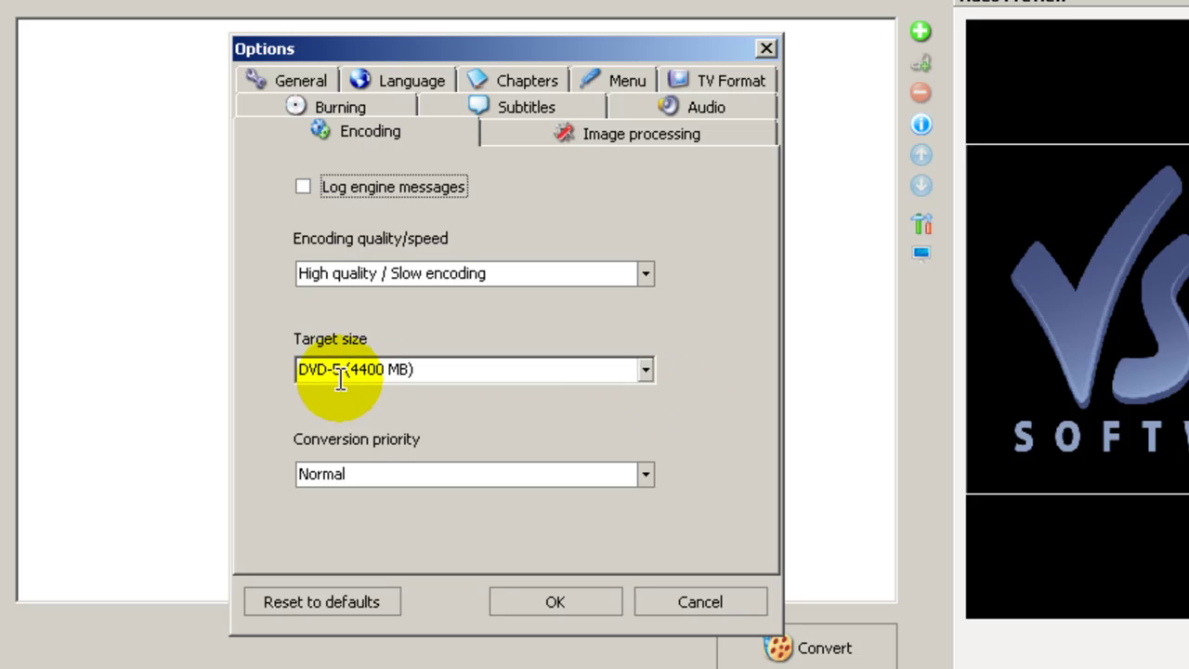
click(645, 371)
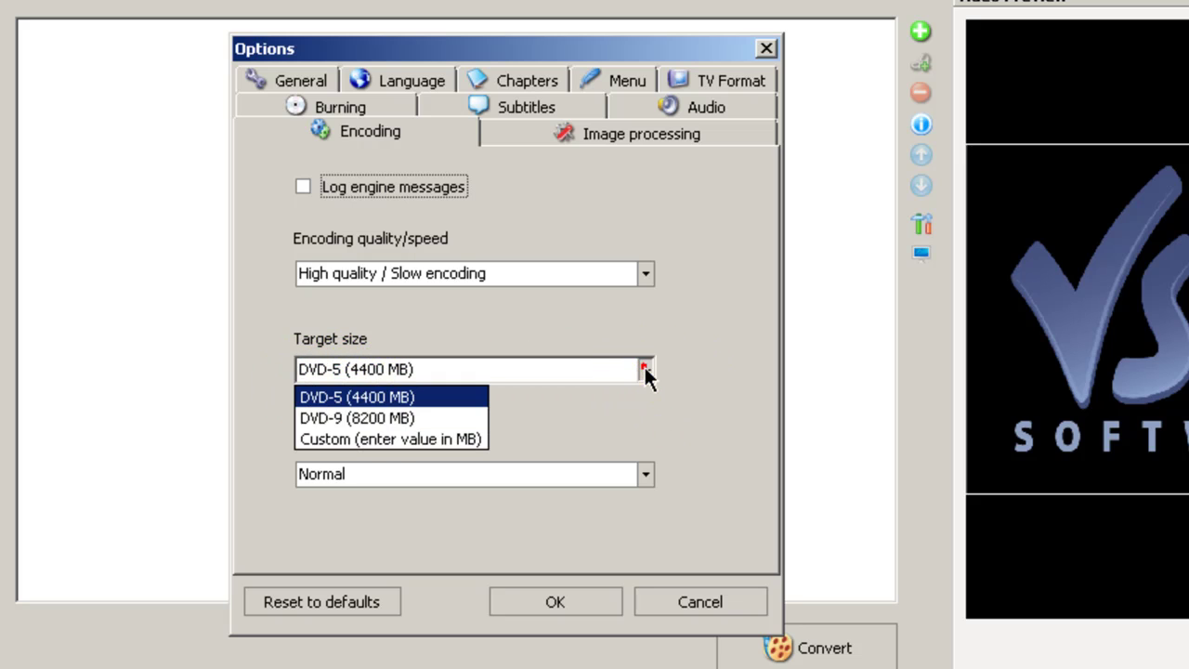
click(458, 418)
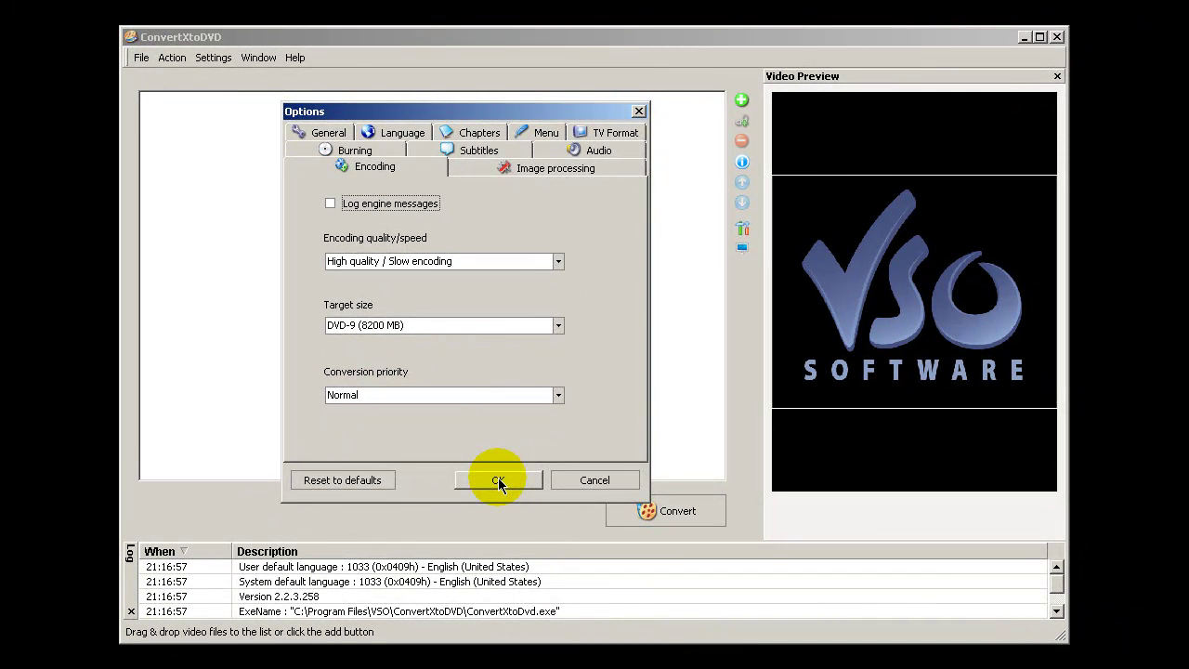
- Apply the options and drag The Count Of Monte Cristo - CD1 video from Movies into the project
click(499, 480)
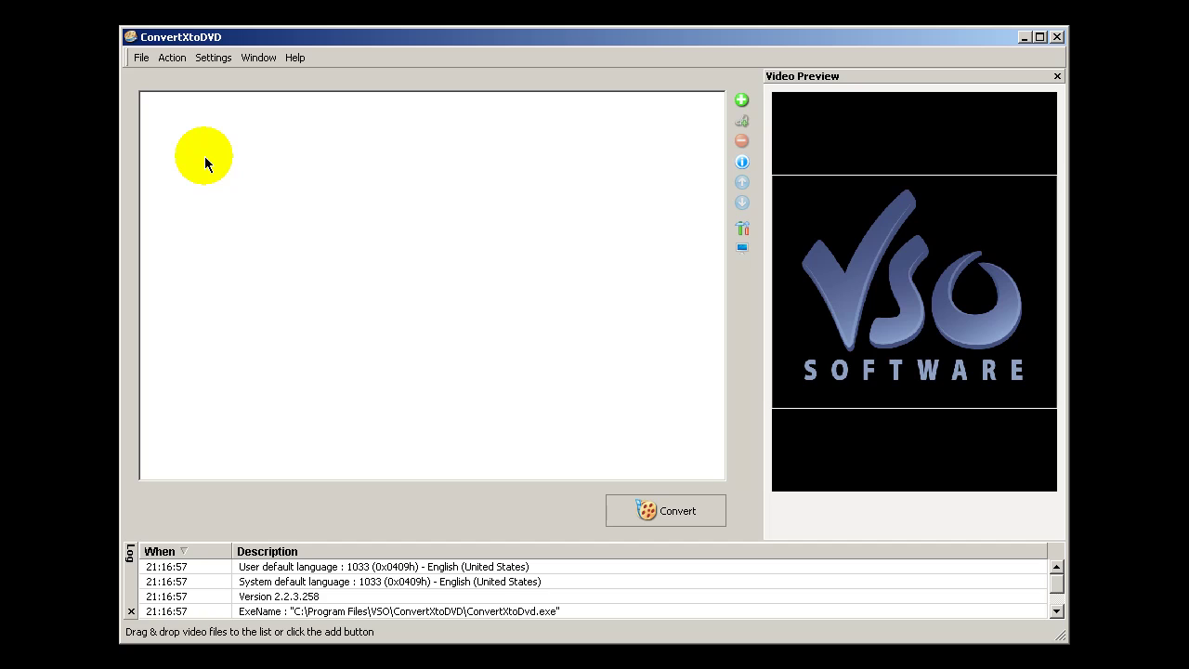
double_click(205, 163)
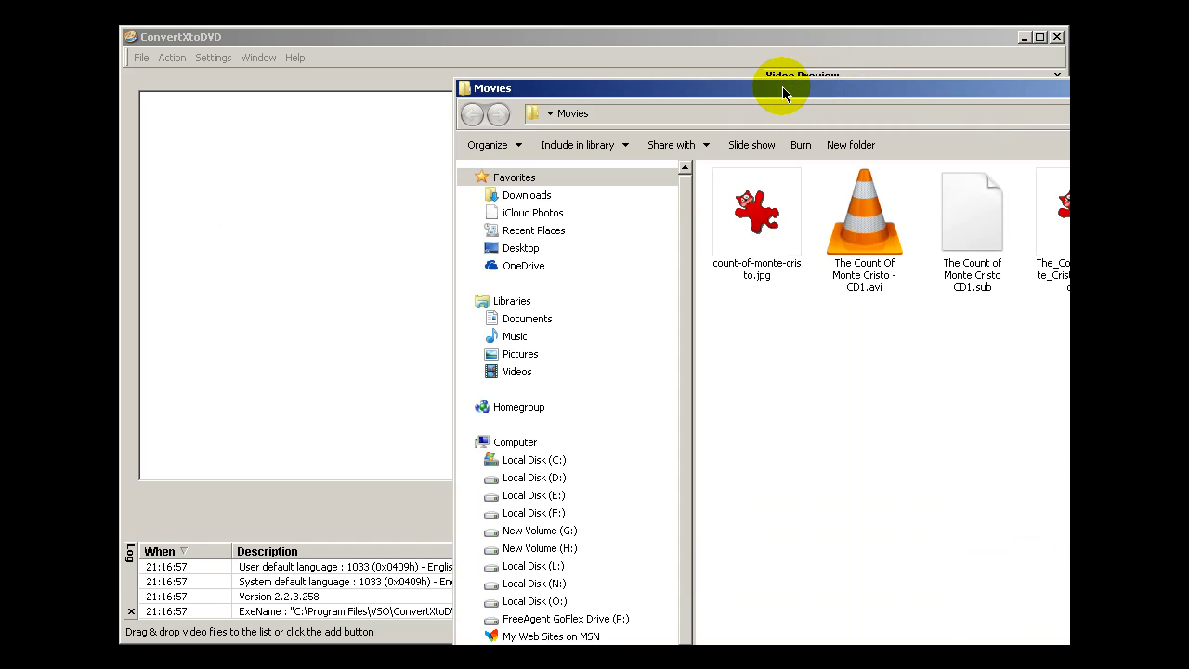
drag(782, 86, 0, 0)
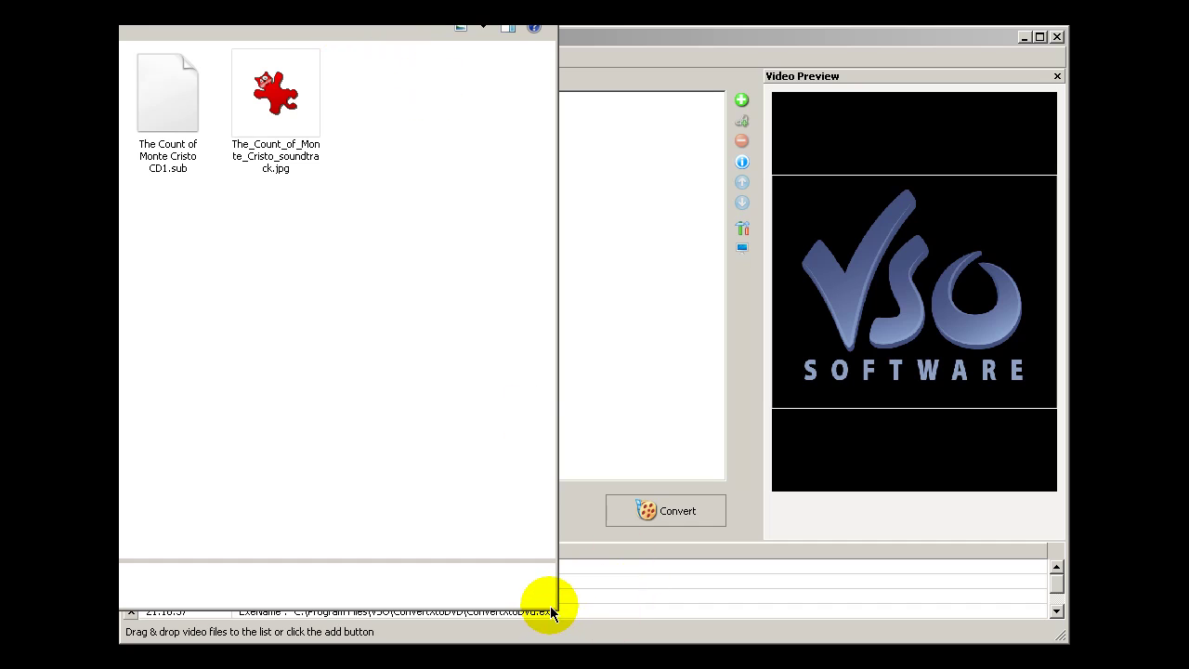
drag(551, 606, 173, 409)
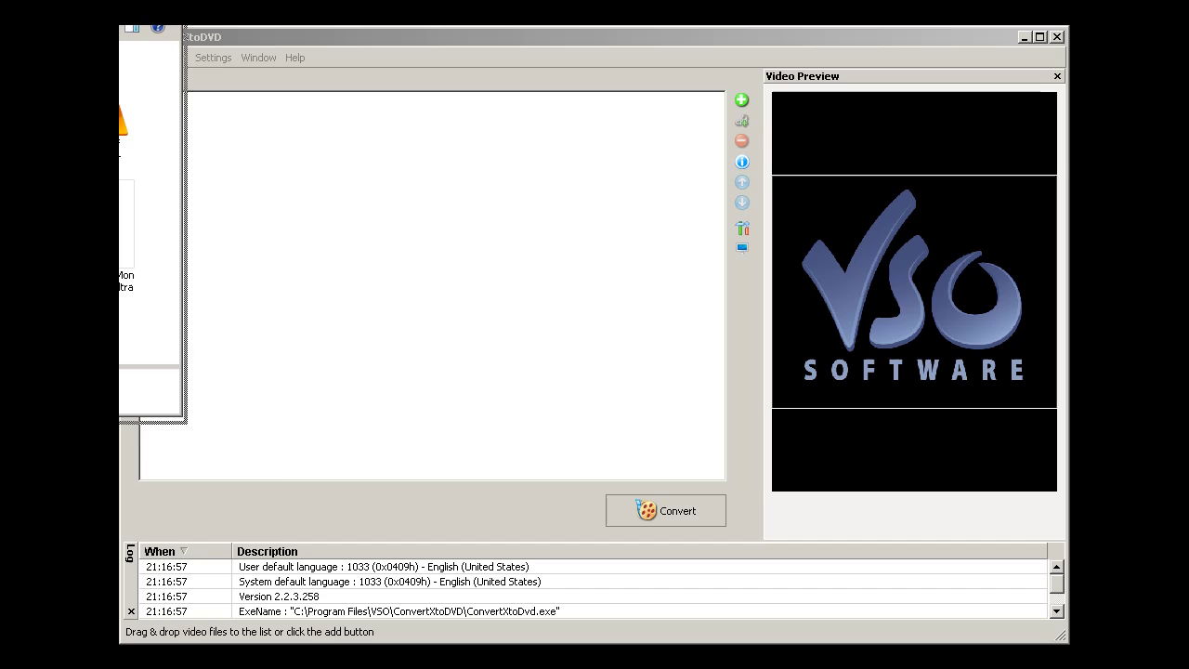
drag(195, 218, 382, 175)
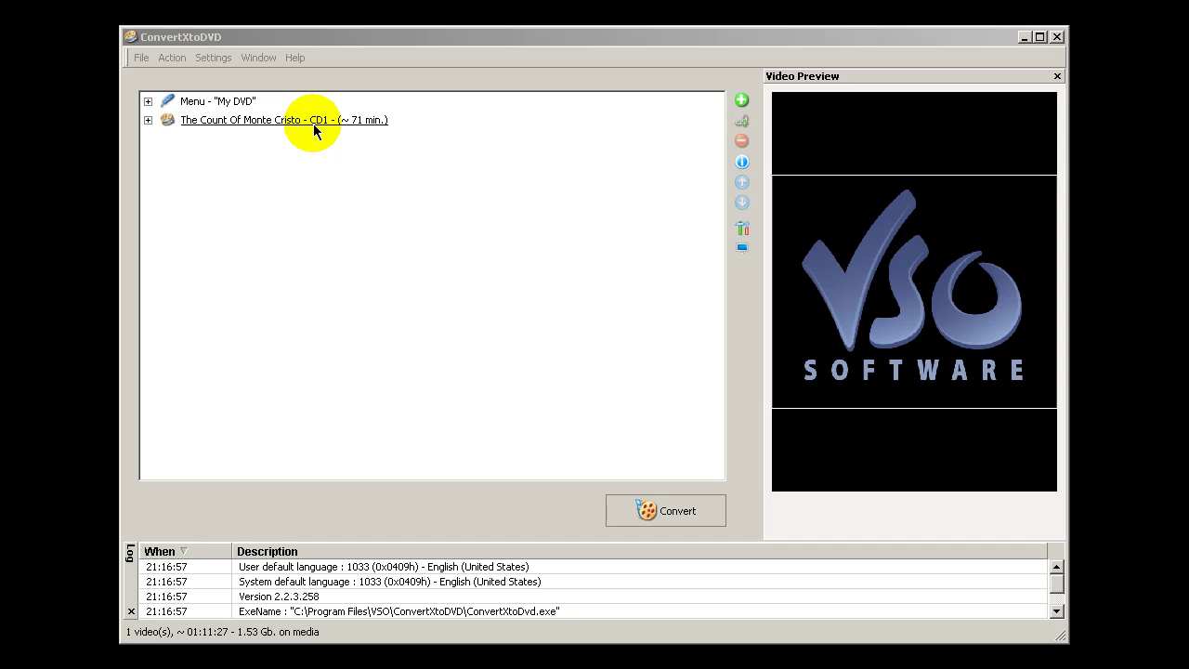
- Attach The Count of Monte Cristo CD1.sub as the movie's subtitle, confirming the replacement
right_click(231, 127)
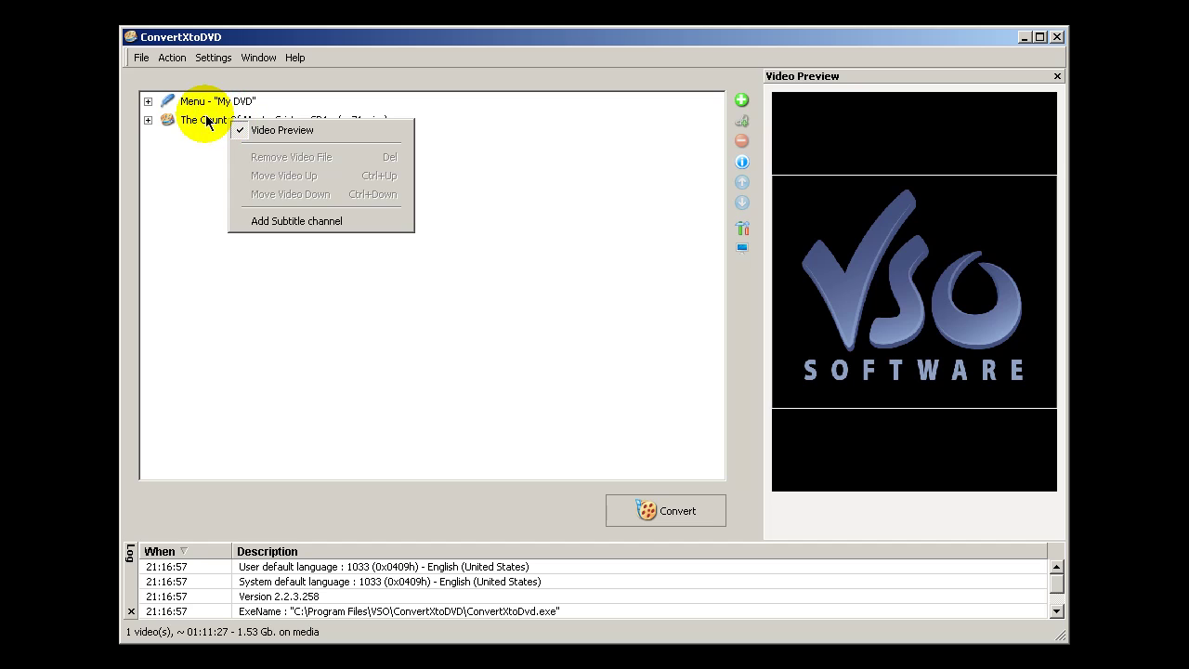
click(297, 223)
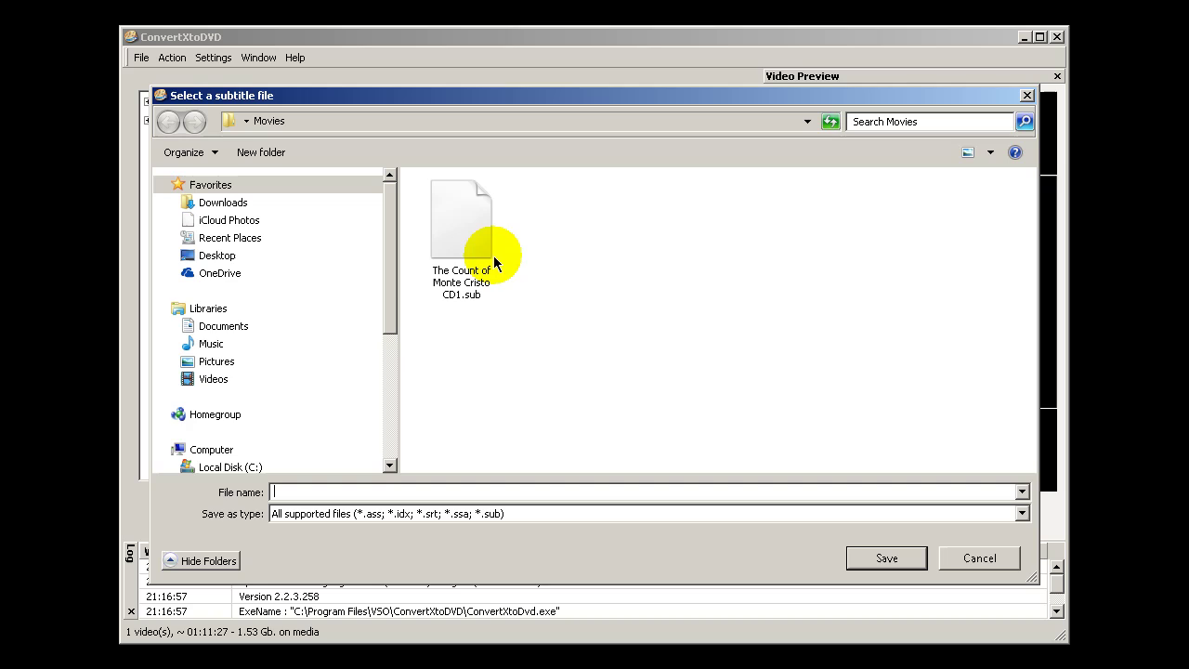
click(455, 232)
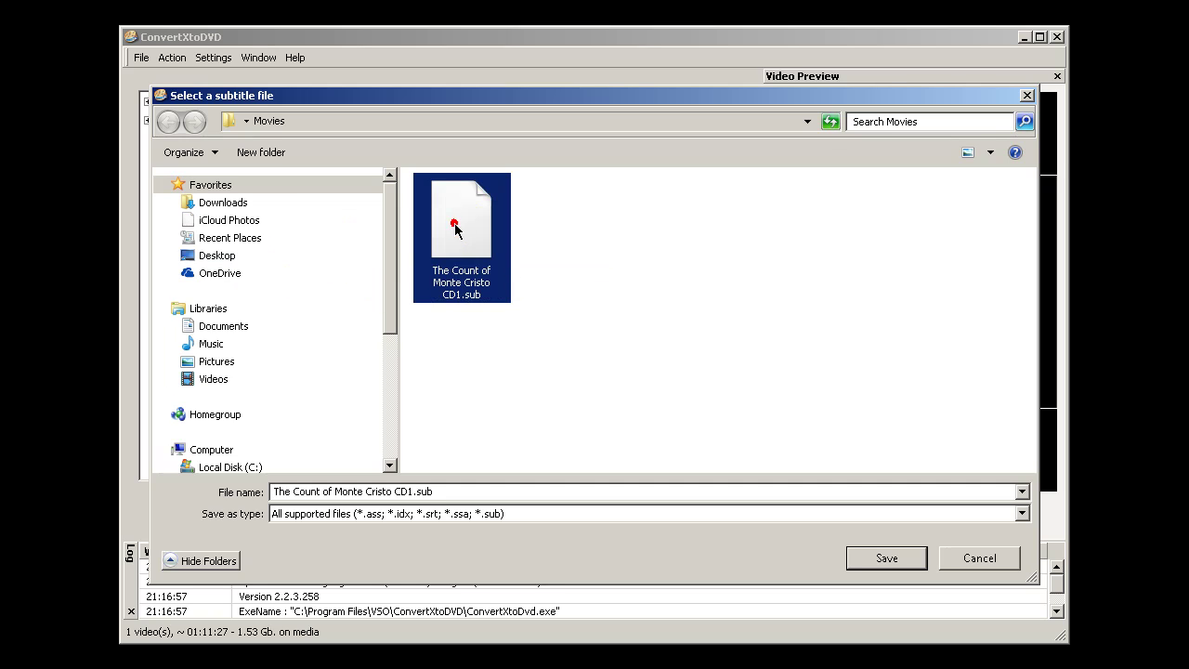
click(878, 558)
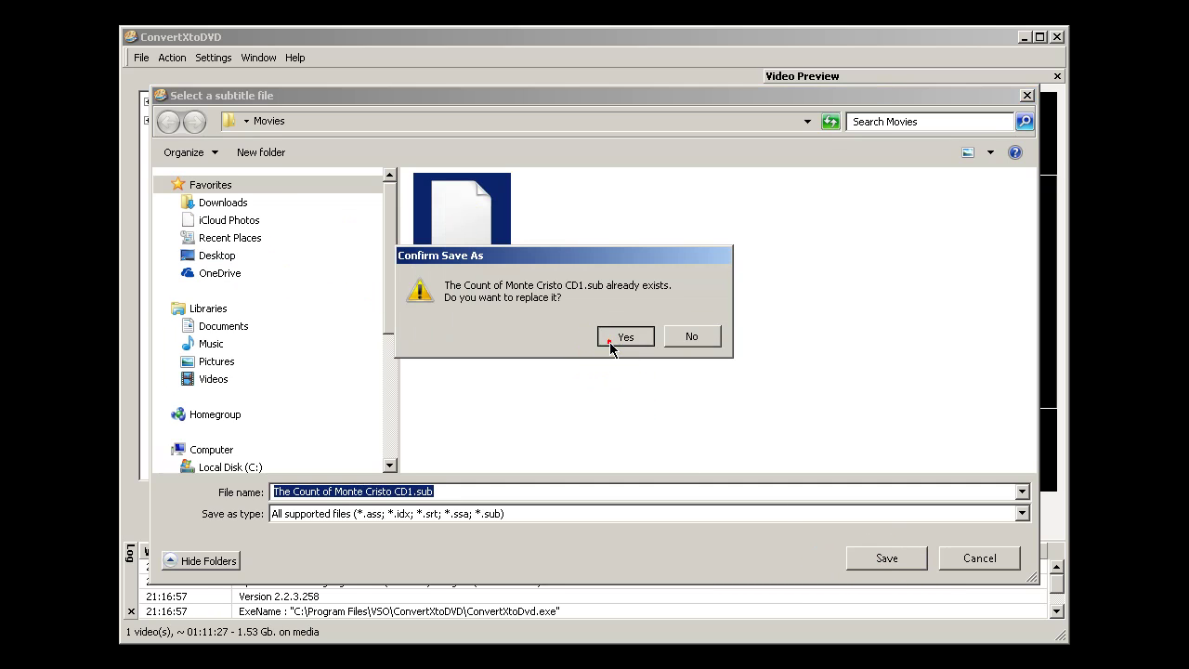
click(619, 336)
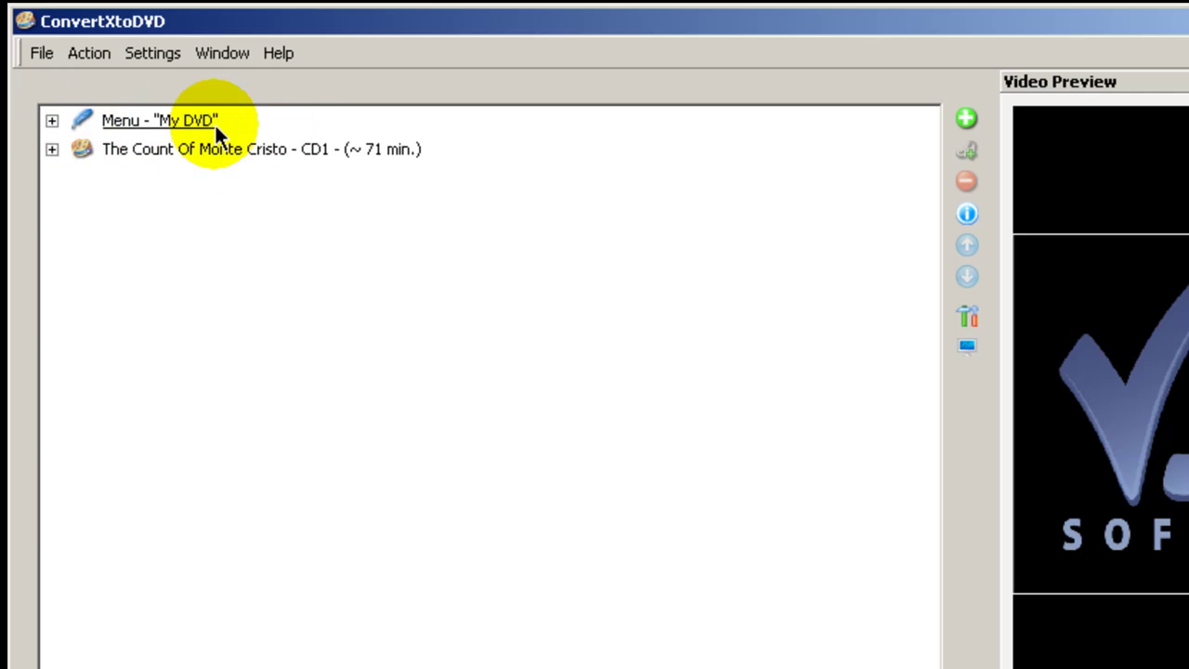
- Change the DVD menu title from 'My DVD' to 'The Count of Monte Cristo'
click(51, 121)
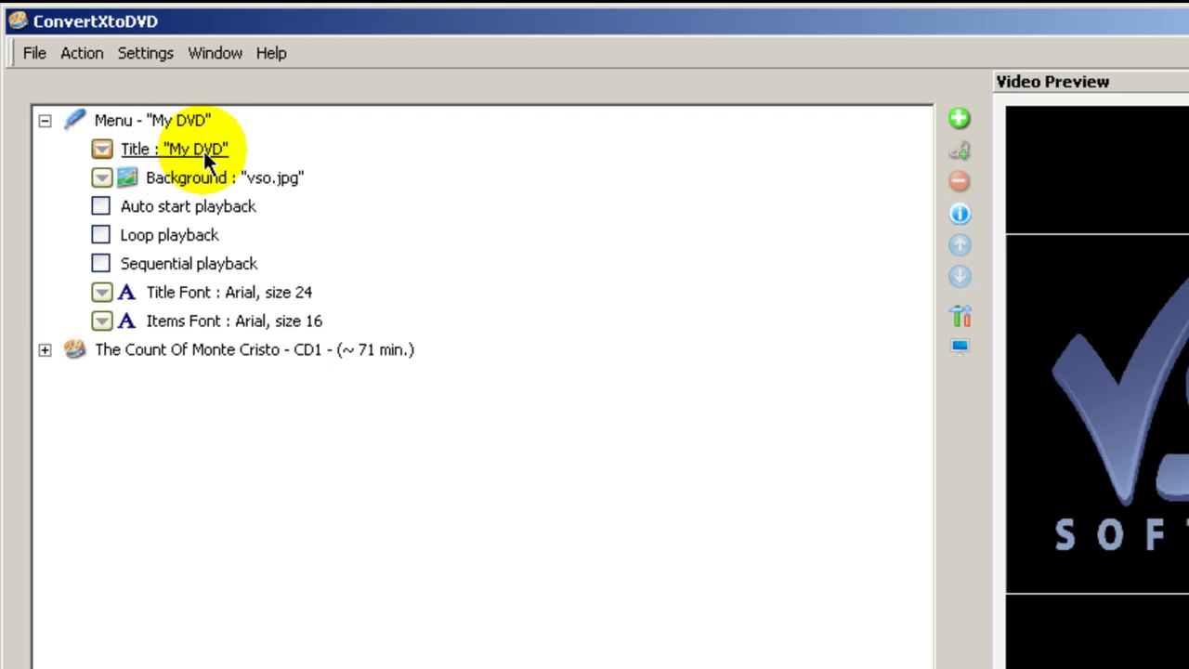
click(194, 146)
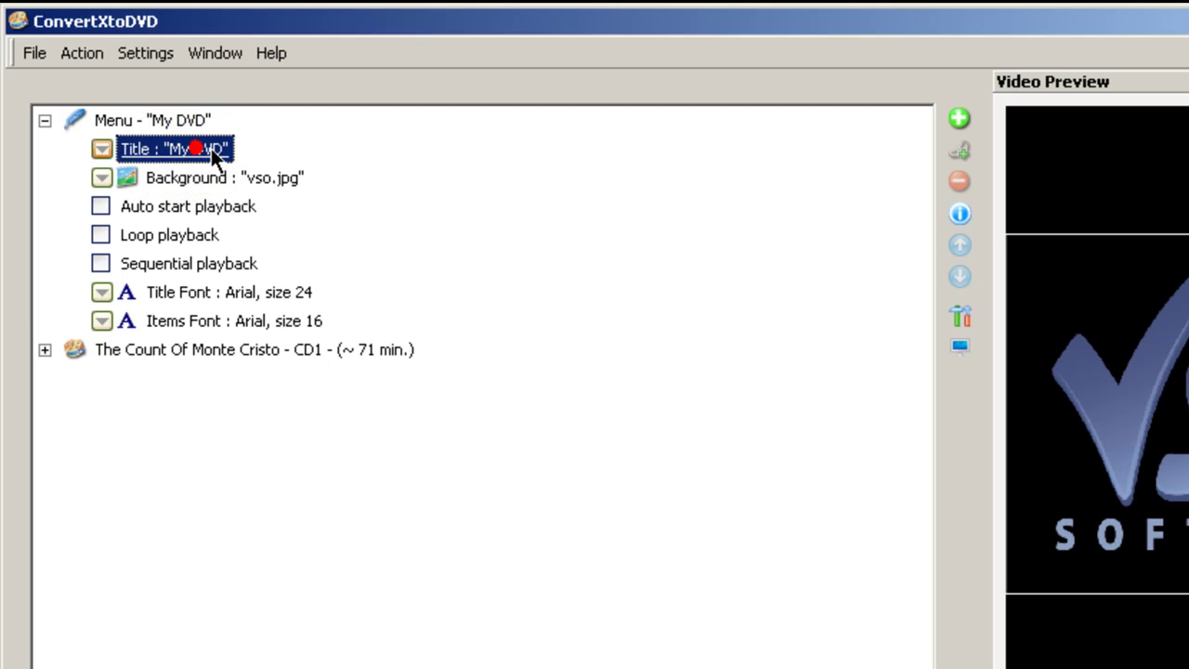
click(211, 148)
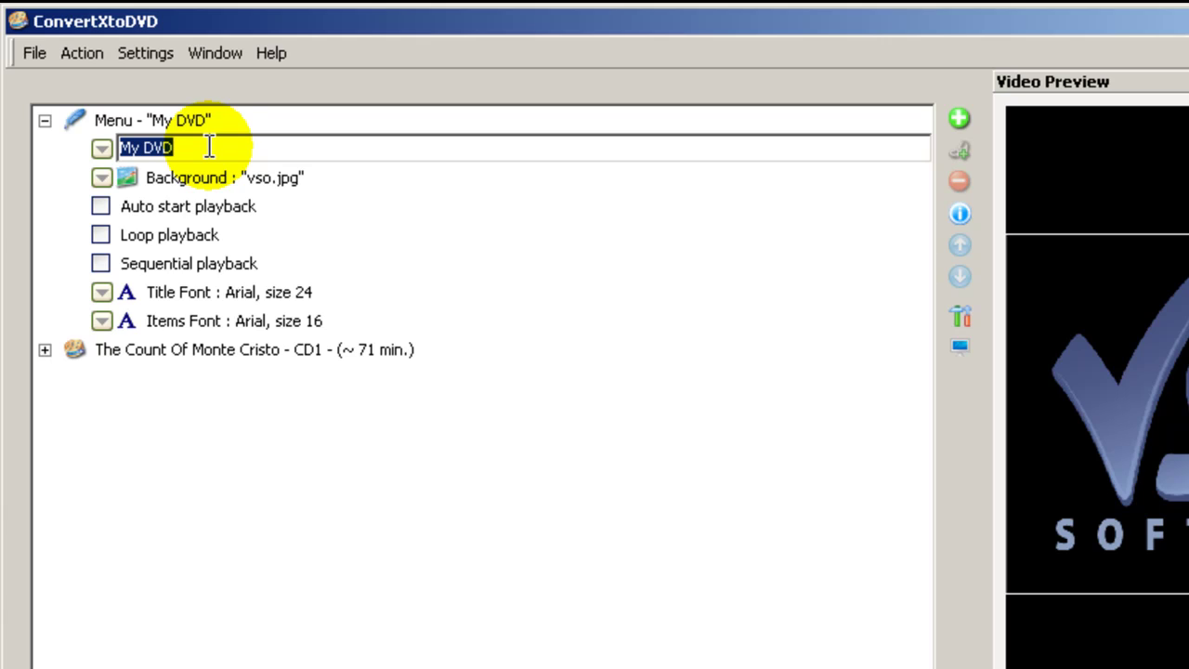
text(The Count of Monte Cristo)
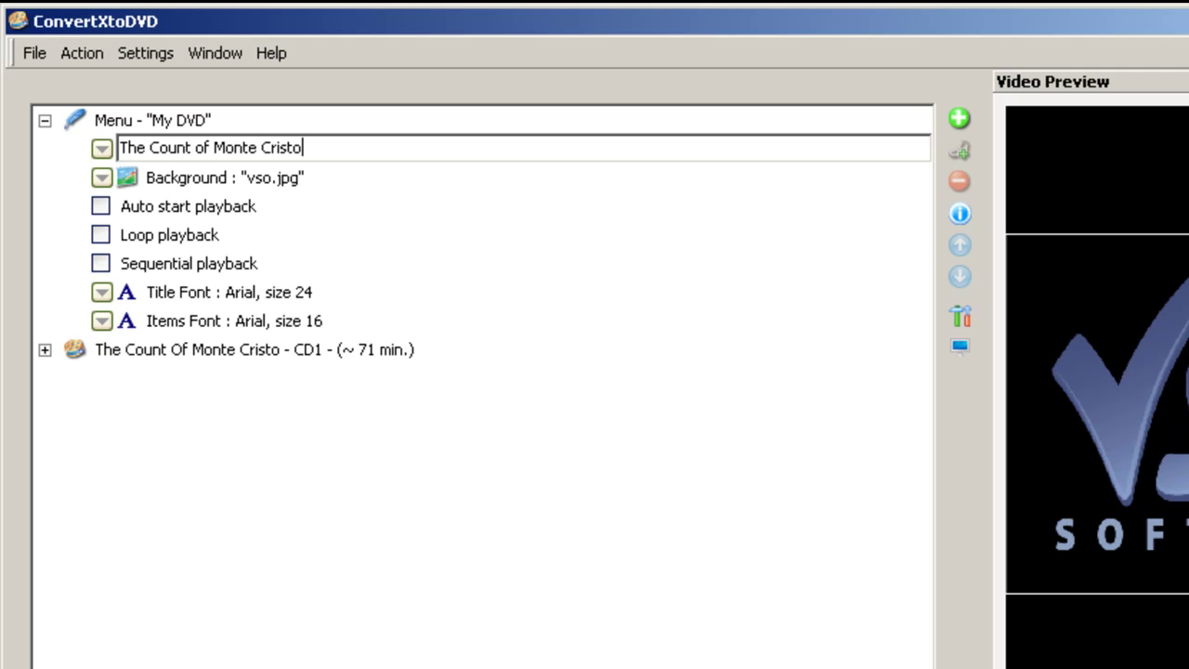
click(376, 212)
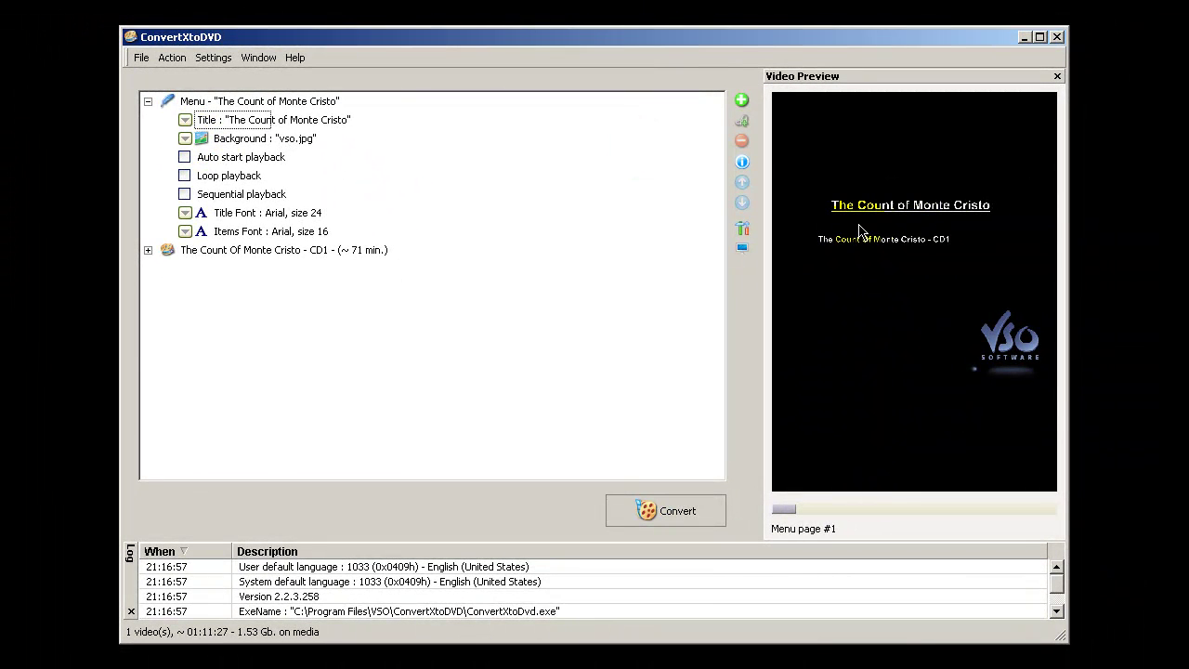
- Set The_Count_of_Monte_Cristo_soundtrack.jpg as the menu background image
click(413, 223)
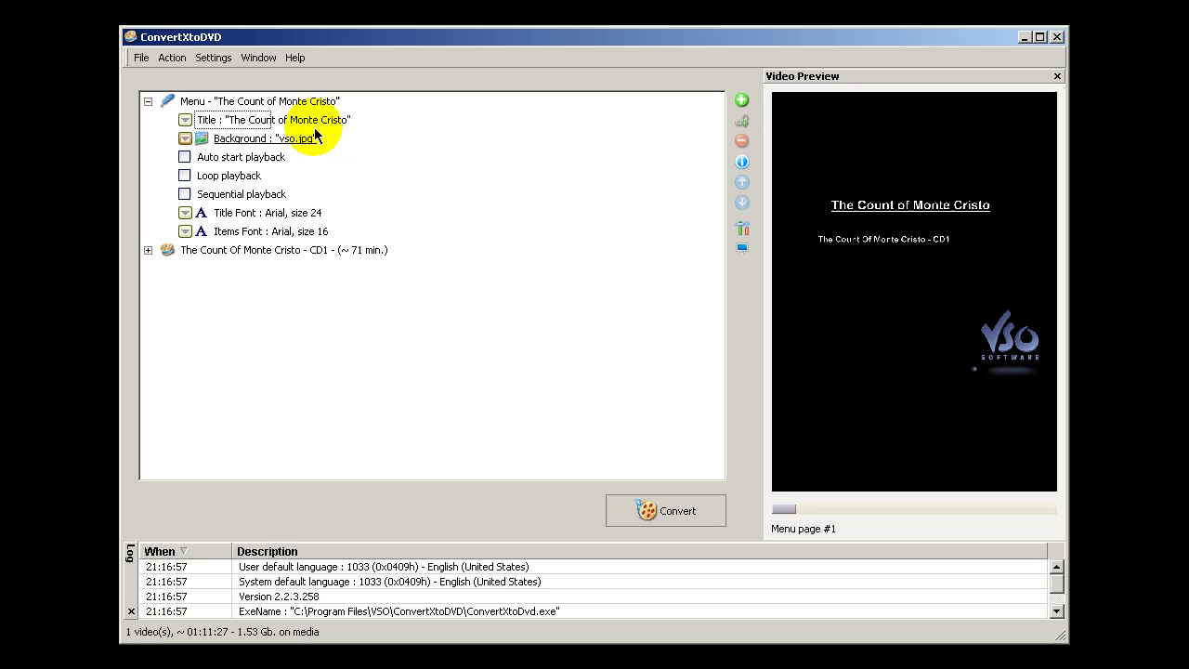
click(1038, 408)
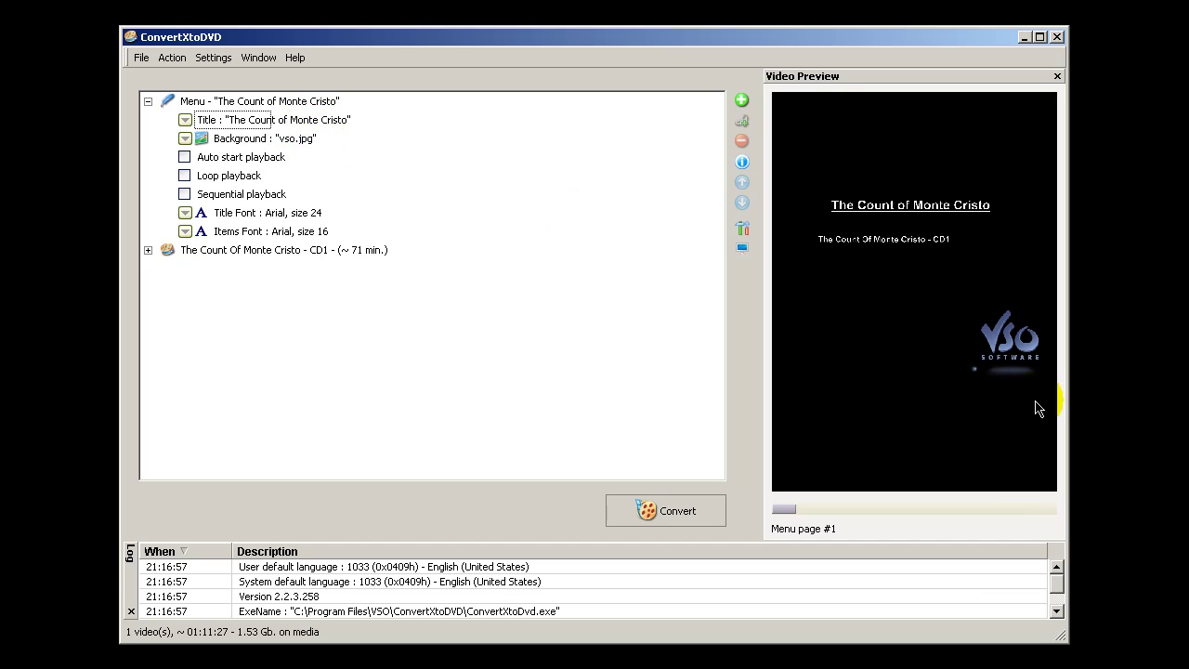
click(208, 220)
click(226, 141)
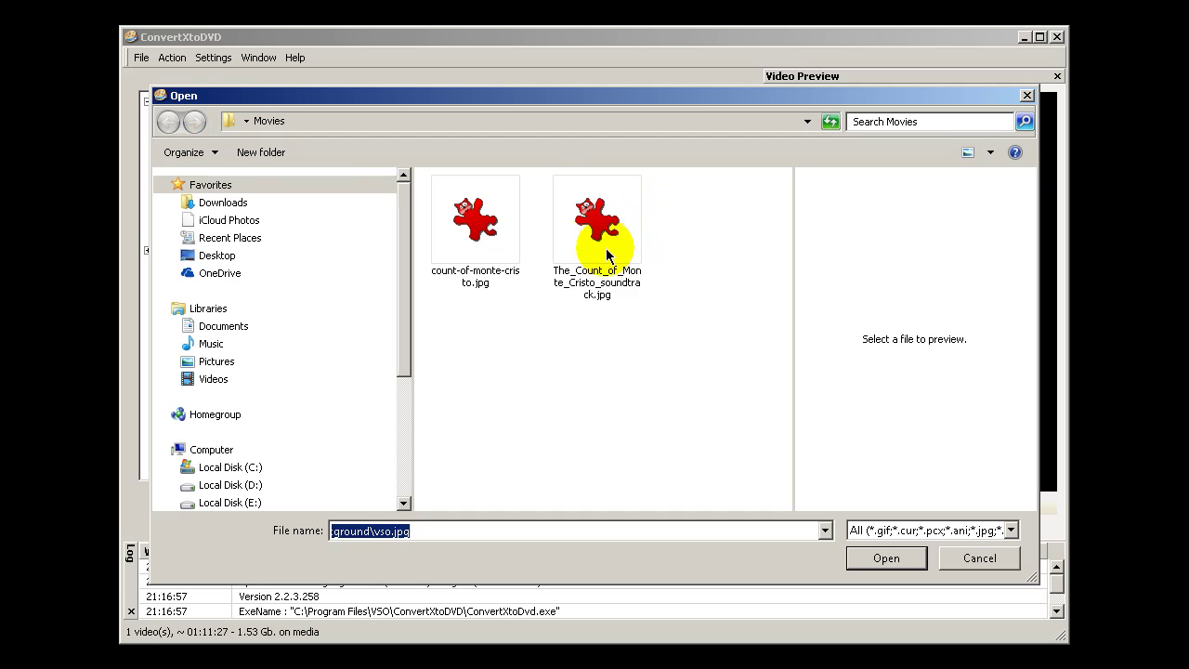
click(593, 226)
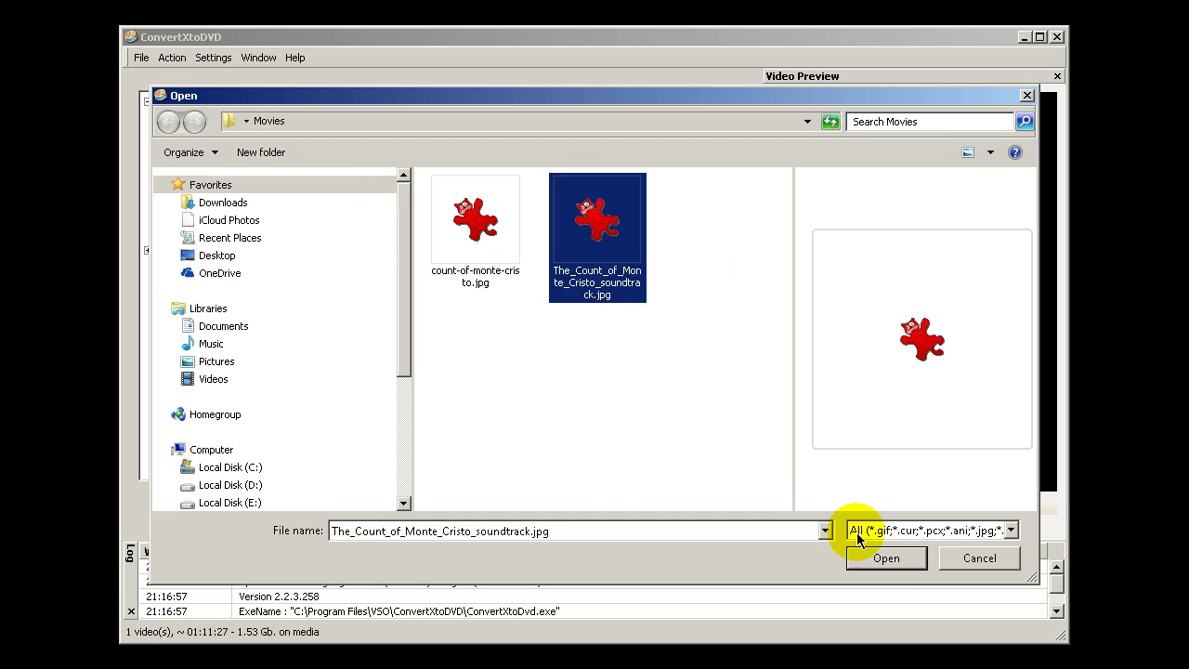
click(893, 560)
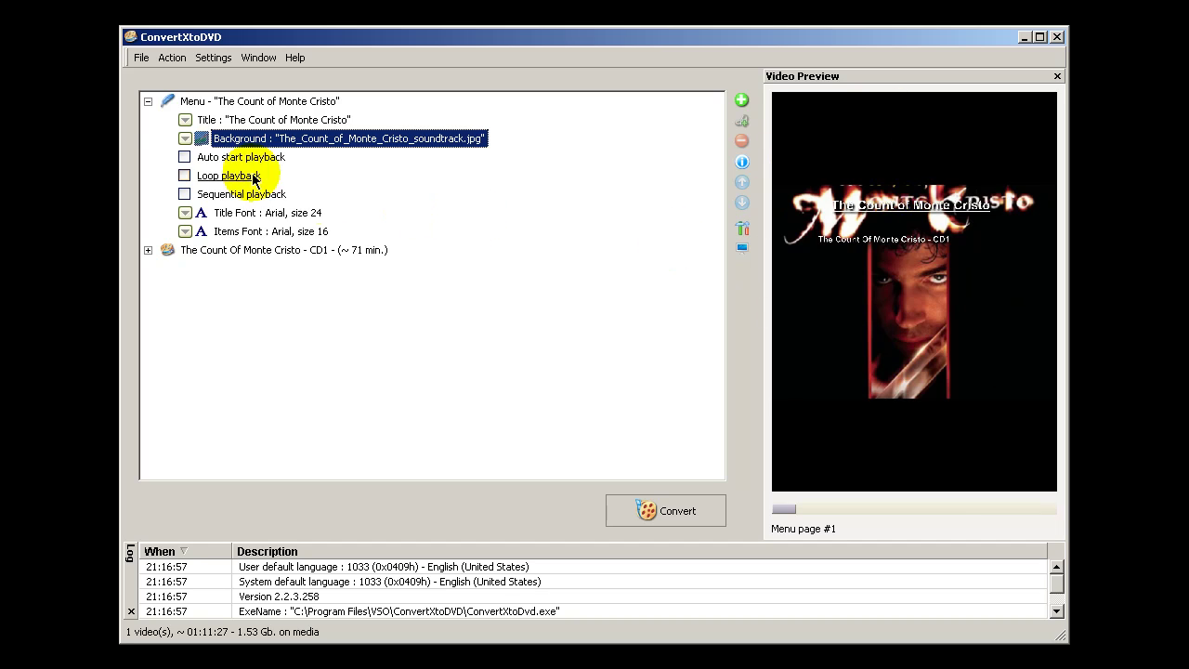
- Inspect the CD1 movie's audio stream details, leaving the Menu and CD1 nodes collapsed
click(147, 101)
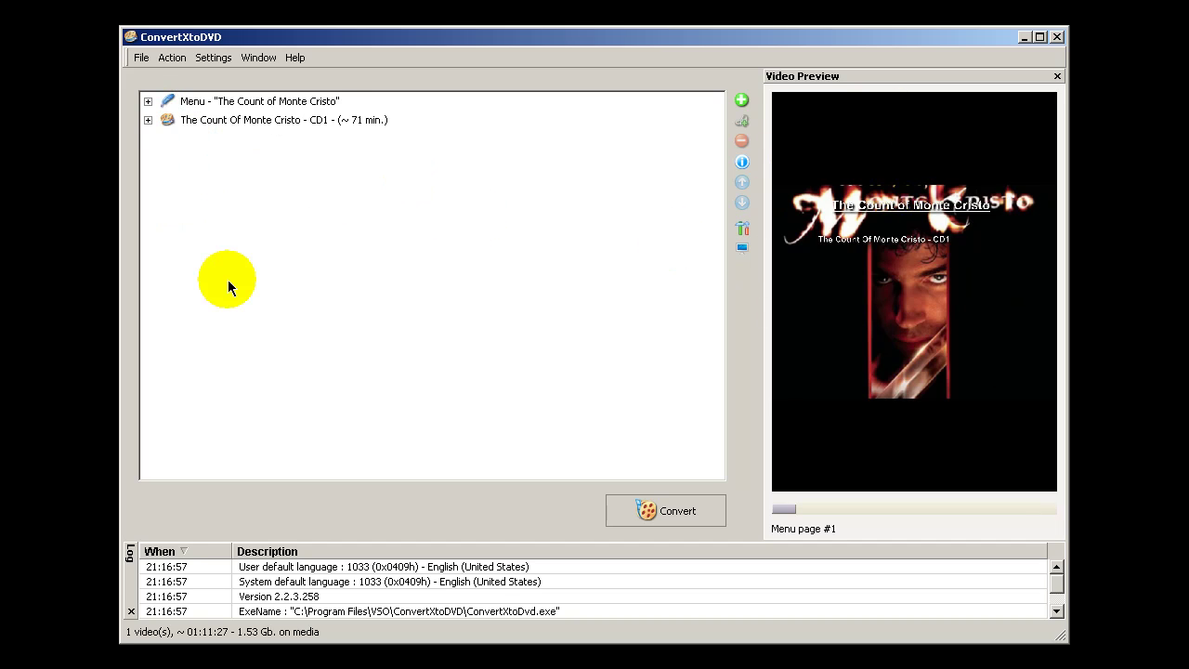
click(147, 120)
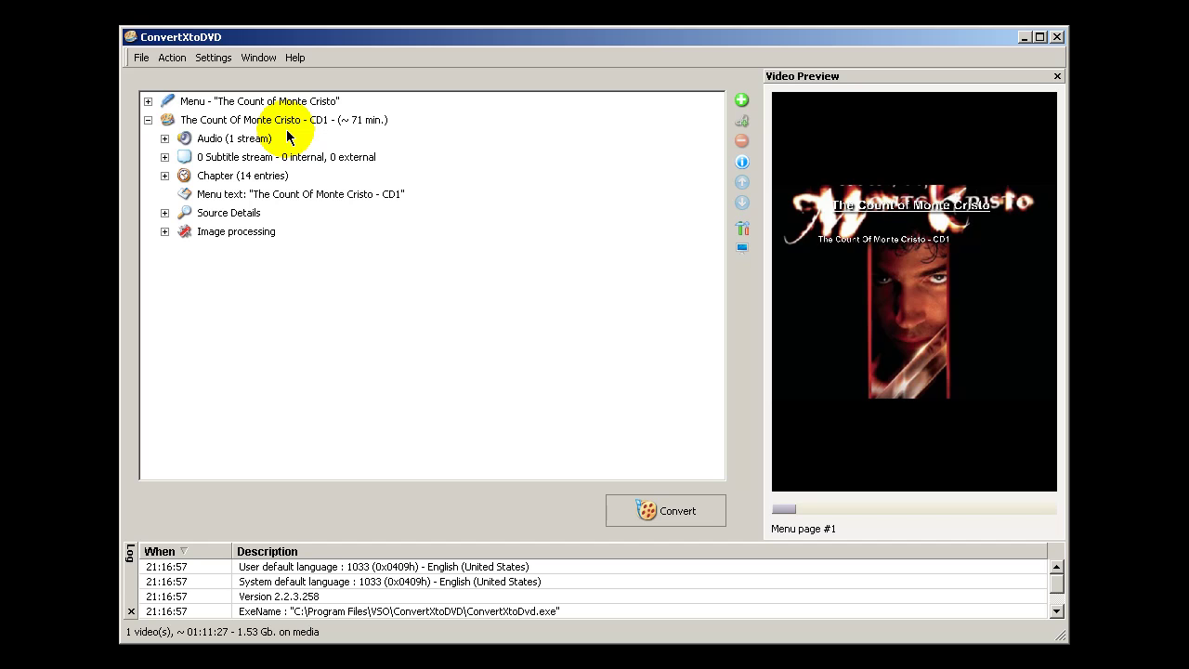
click(164, 138)
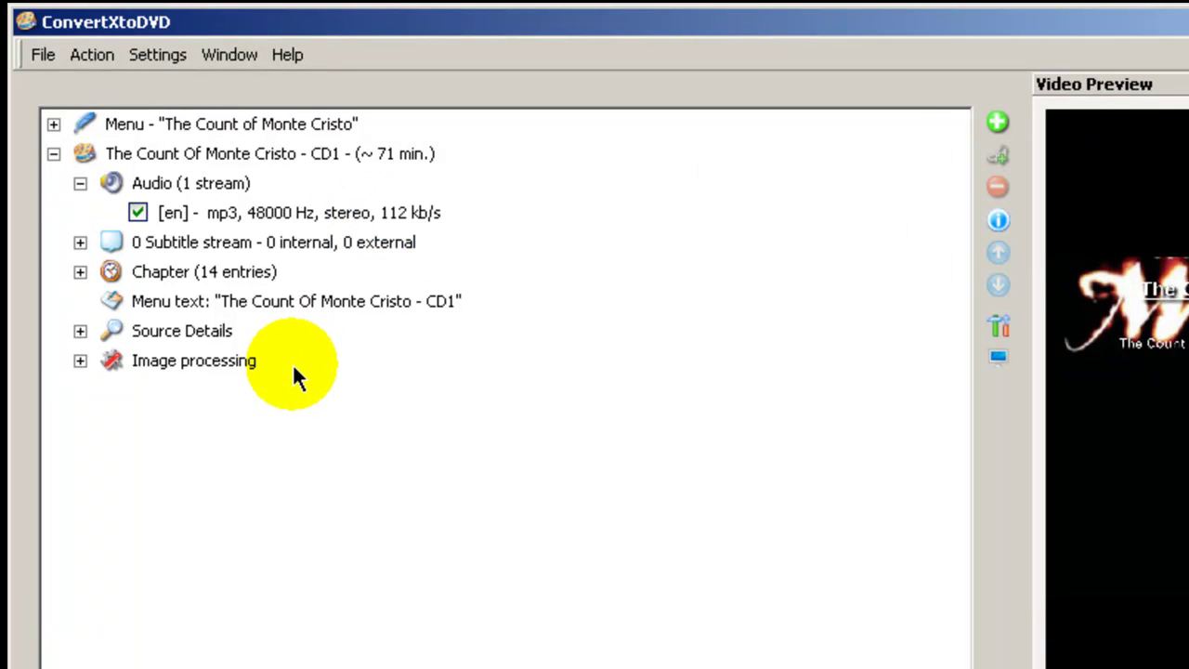
click(53, 153)
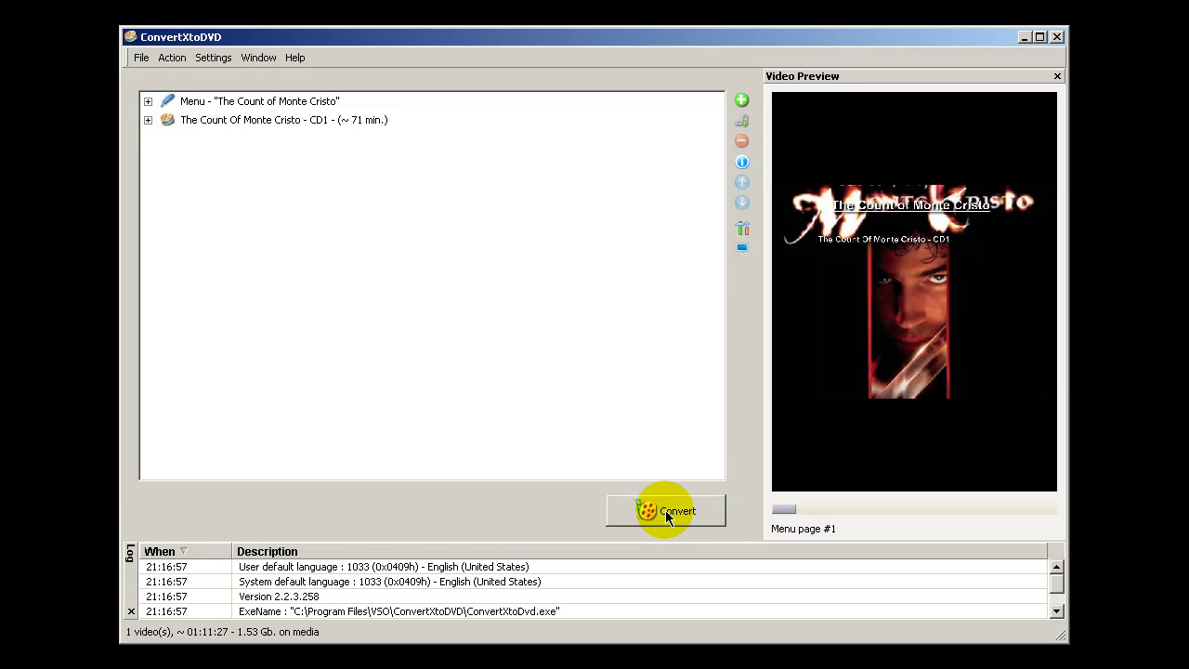
- Start the DVD conversion and widen the Video Preview panel
click(670, 514)
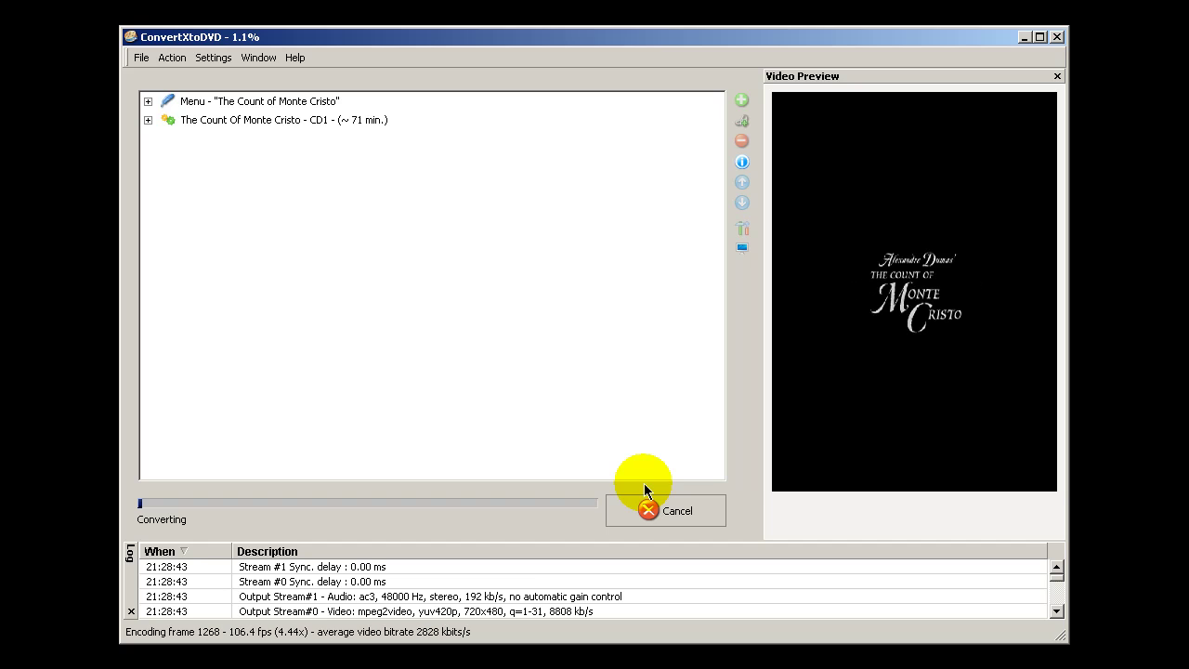
drag(758, 319, 552, 318)
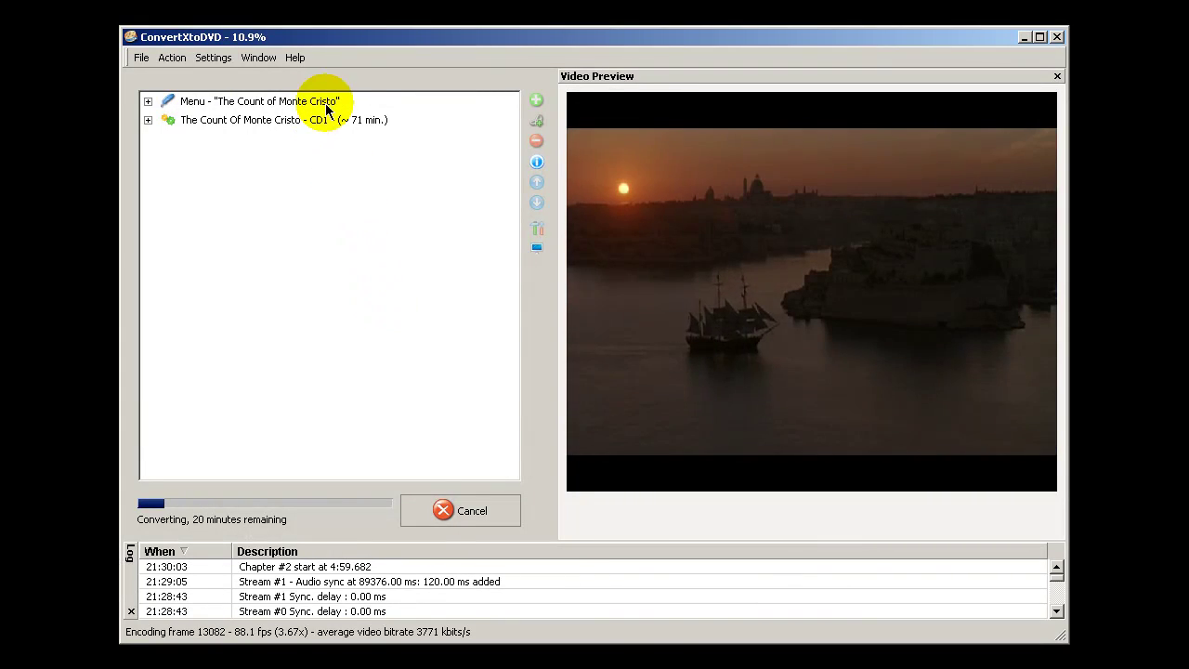
click(296, 60)
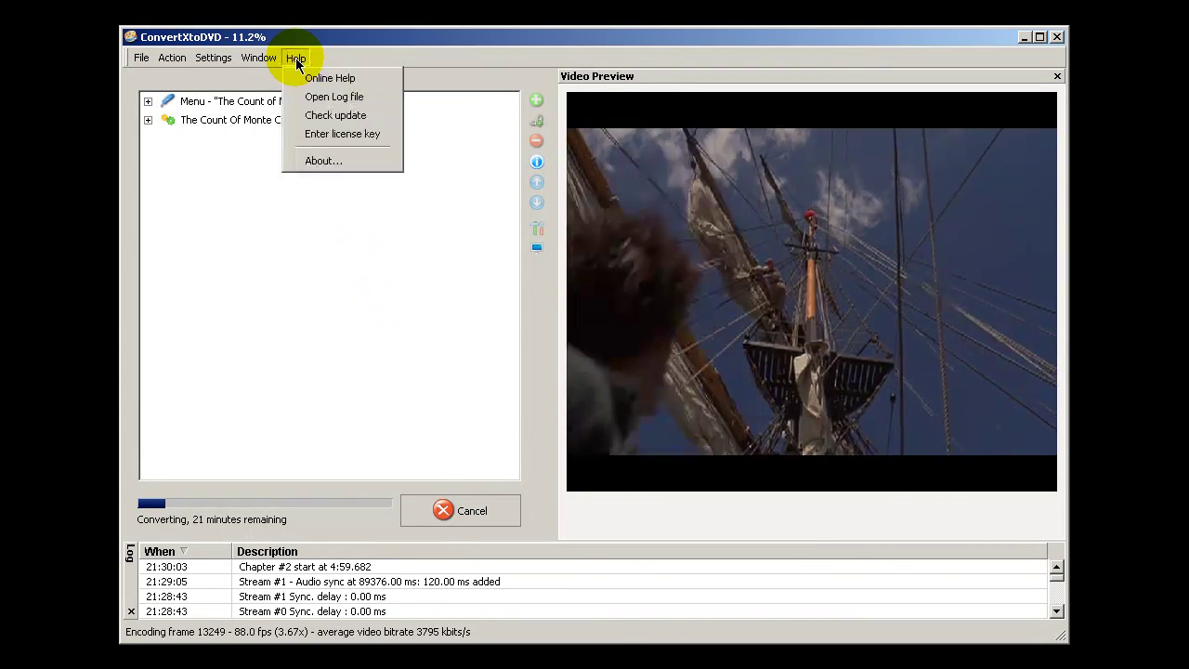